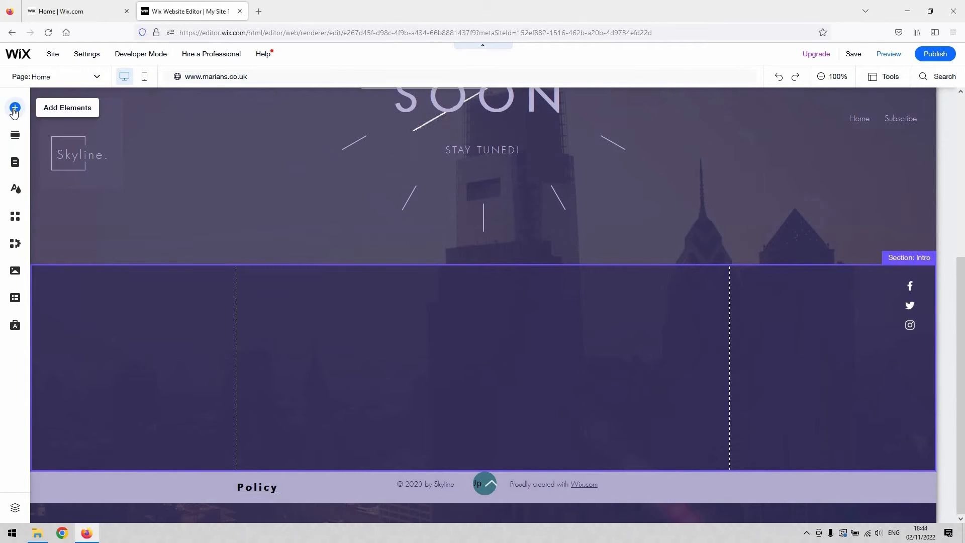
# Step: Add the Wix Blog app to the site and start writing the first blog post
pyautogui.click(14, 111)
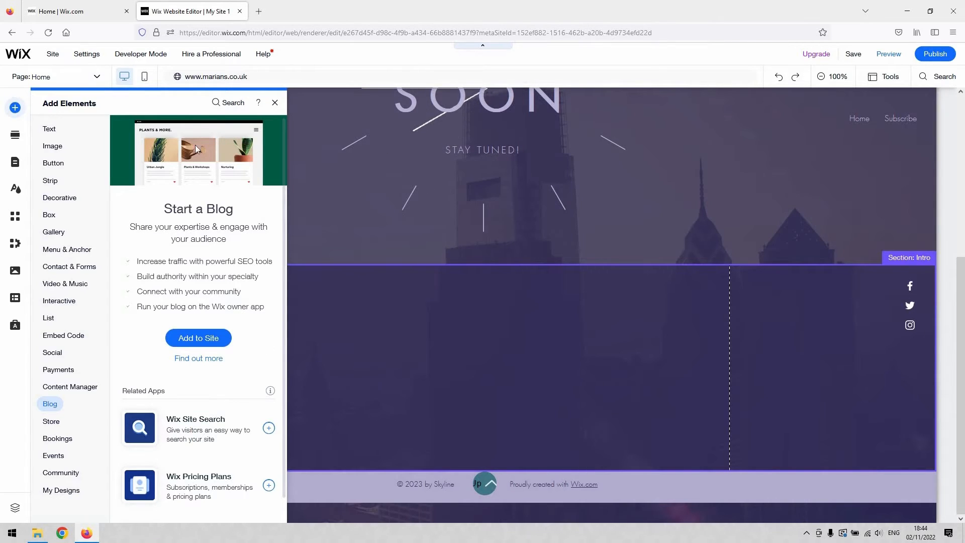
pyautogui.click(204, 340)
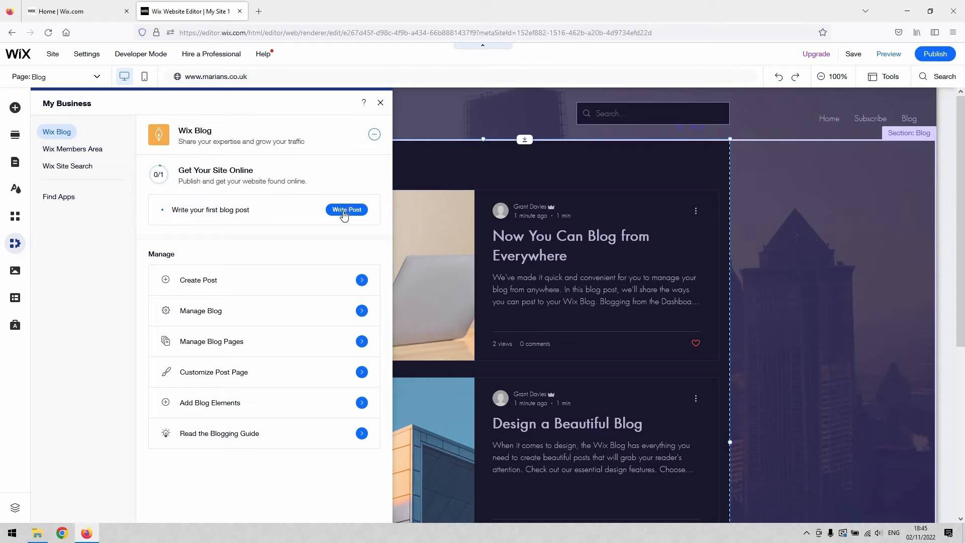
pyautogui.click(341, 212)
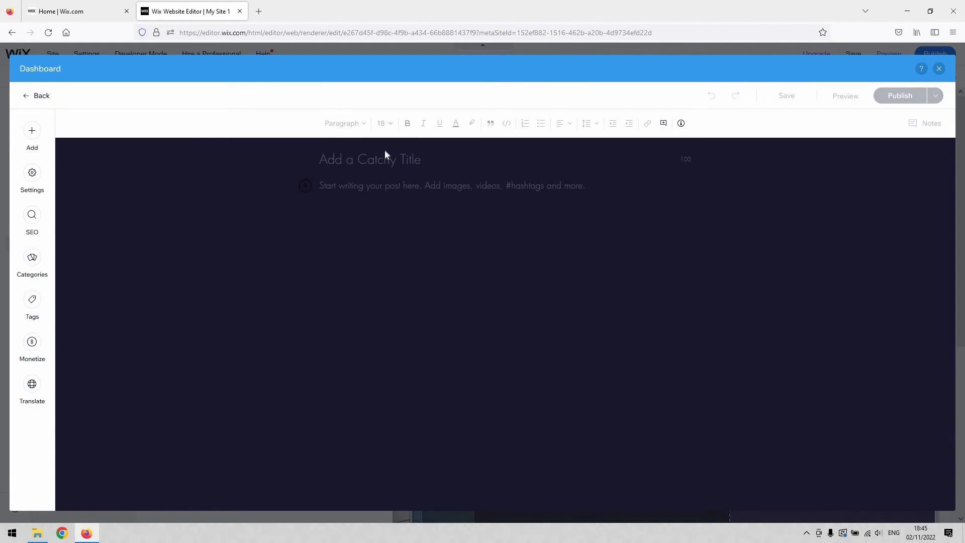
# Step: Title the post "Blog Title" and write the body text "Blog demonstrations using text for you to see it!"
pyautogui.write('Blog Titl')
pyautogui.press('BackSpace')
pyautogui.press('BackSpace')
pyautogui.press('BackSpace')
pyautogui.write('itl')
pyautogui.click(404, 188)
pyautogui.write('B')
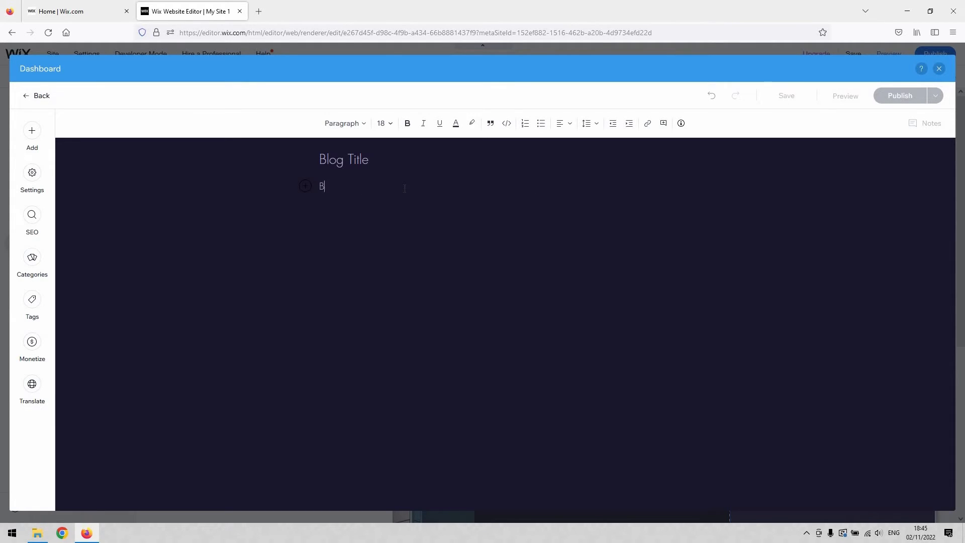
pyautogui.write('mo')
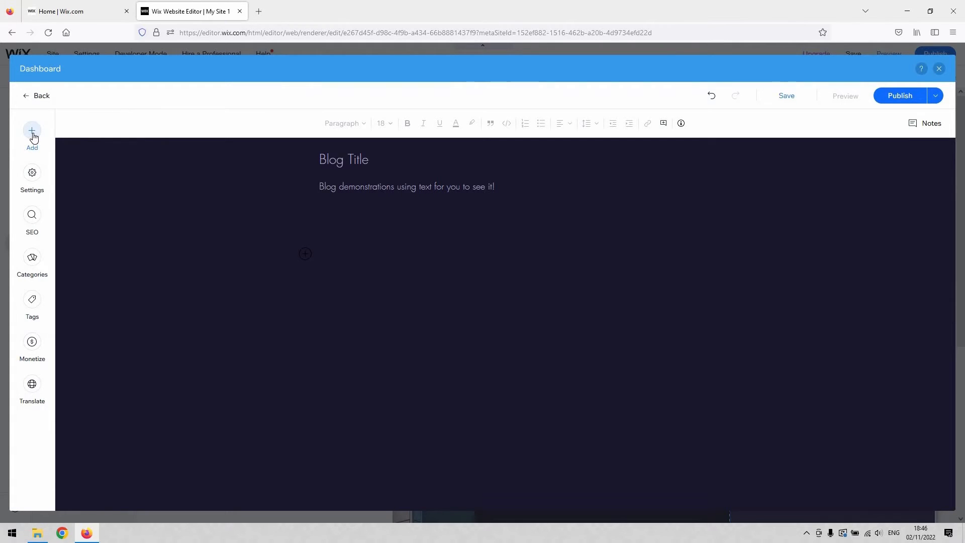
# Step: Upload the Retro Natural Orange Bottle Label image from the computer and insert it into the post below the text
pyautogui.click(32, 133)
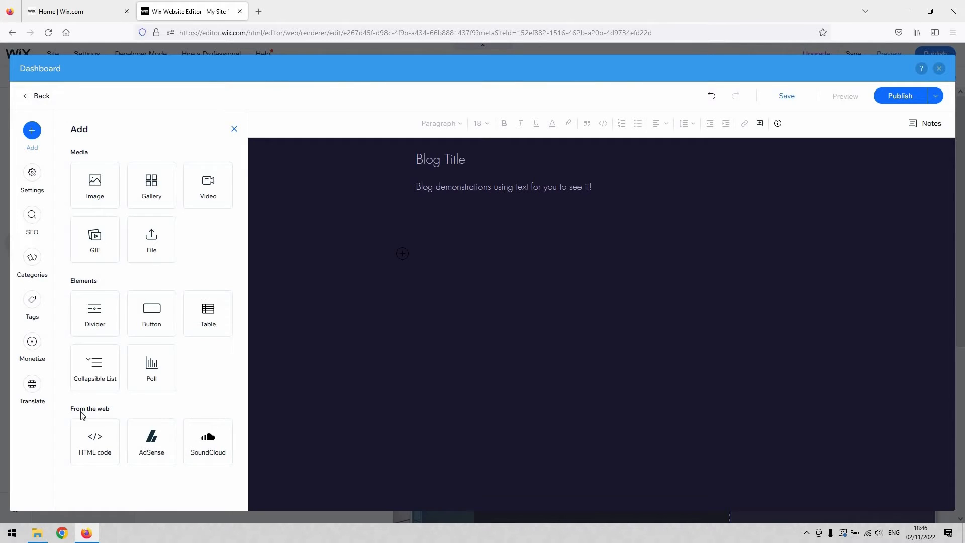
pyautogui.click(103, 203)
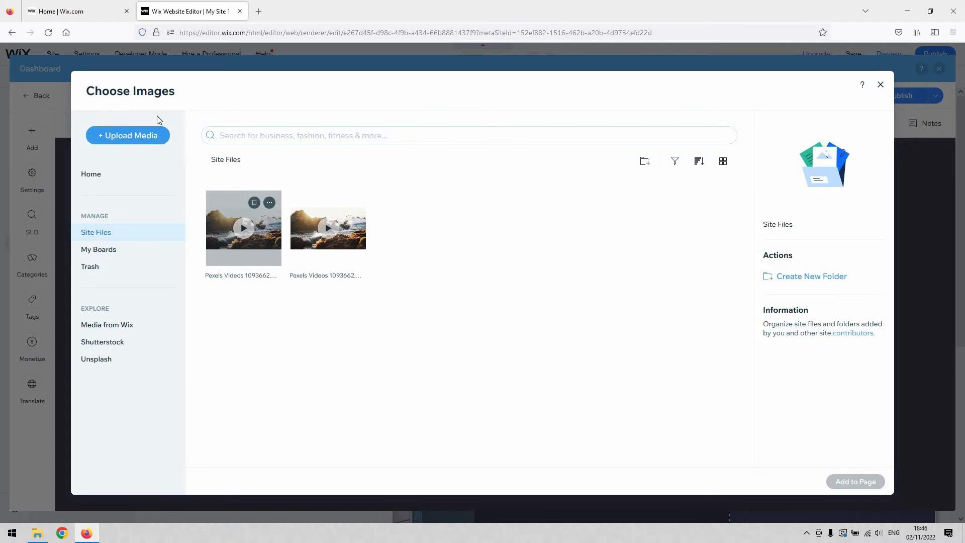
pyautogui.click(143, 139)
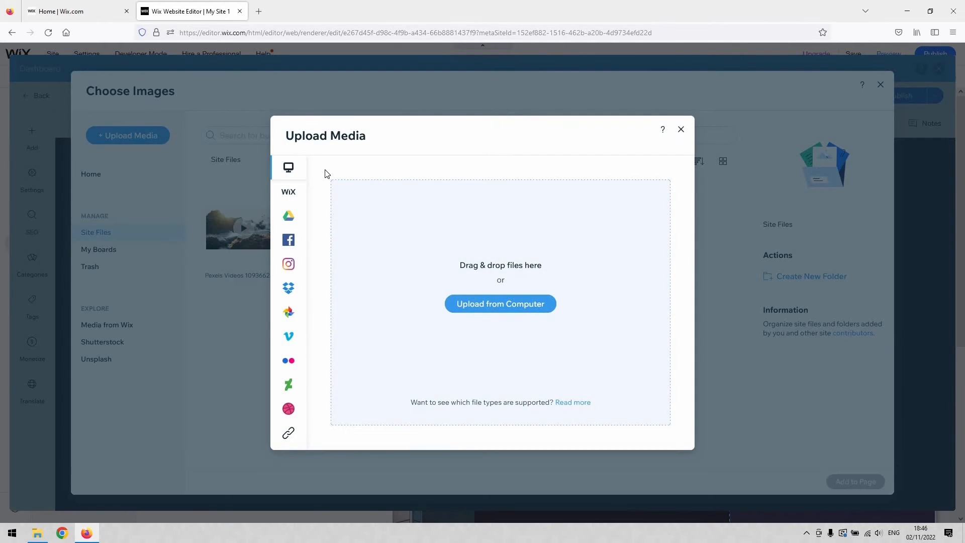
pyautogui.moveTo(324, 255)
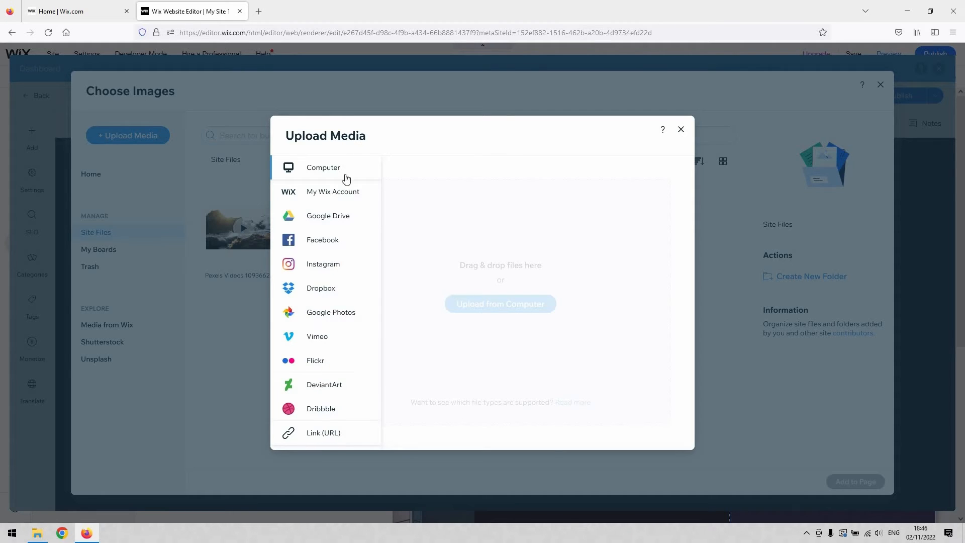
pyautogui.click(515, 308)
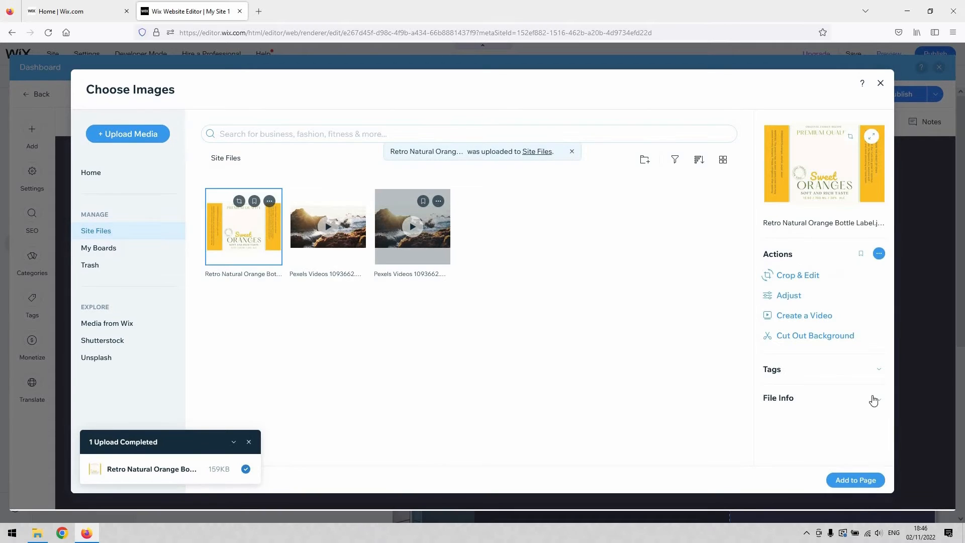
pyautogui.click(865, 474)
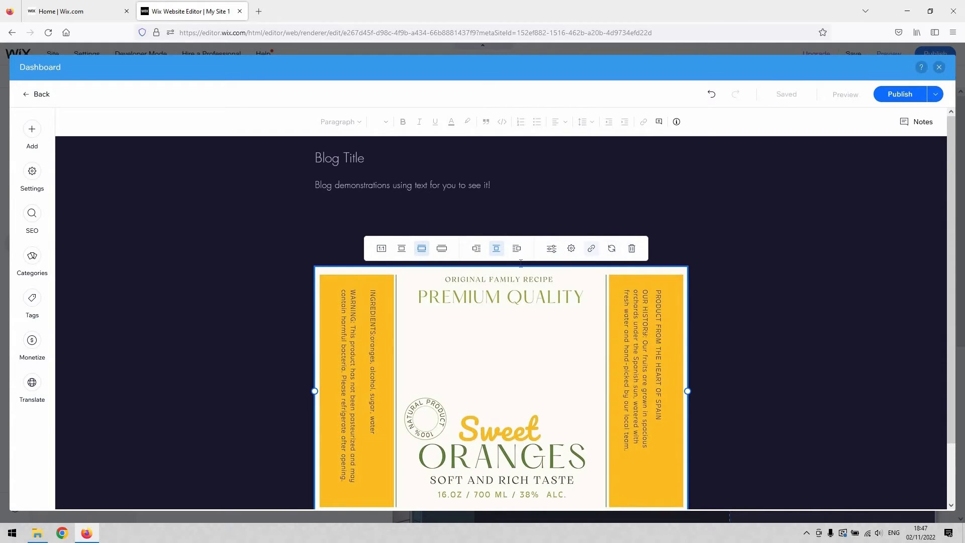
# Step: Try the wider and Small fit sizes and side alignment on the label image, then restore its original centred size
pyautogui.click(441, 251)
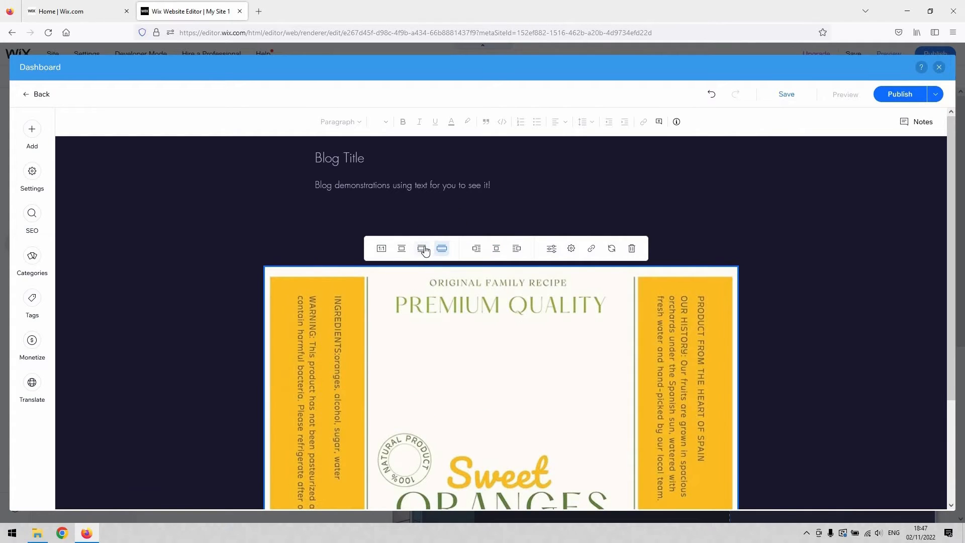
pyautogui.click(423, 249)
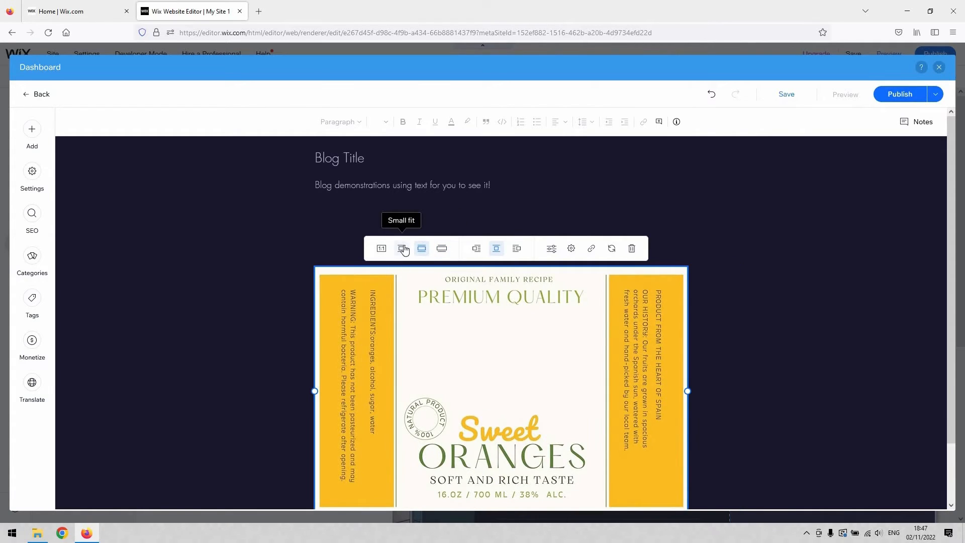
pyautogui.click(403, 248)
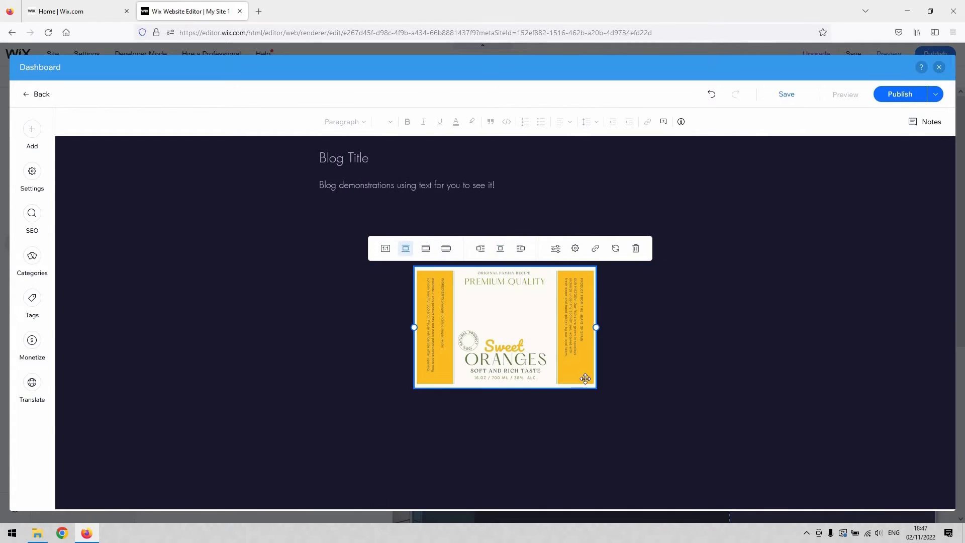
pyautogui.click(426, 250)
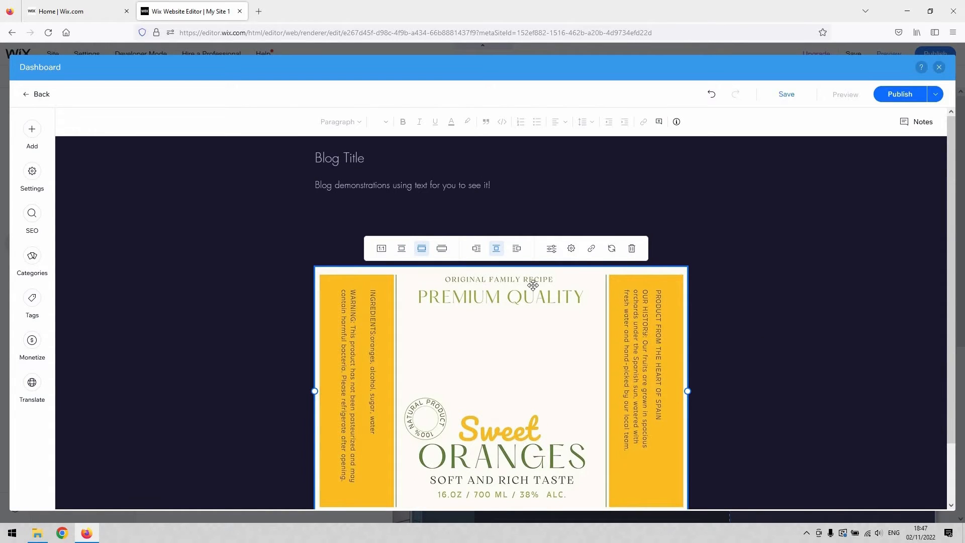
pyautogui.click(475, 250)
pyautogui.click(463, 251)
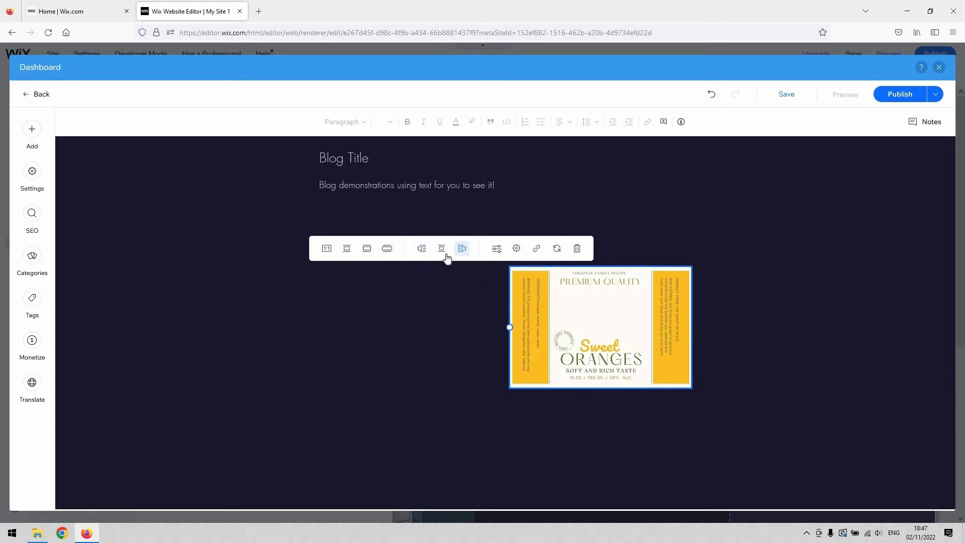
pyautogui.click(441, 249)
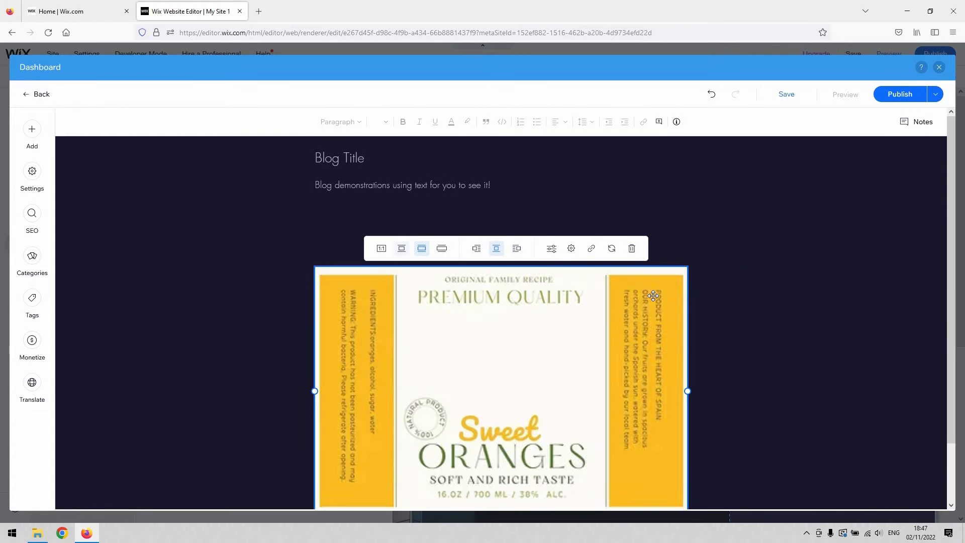
# Step: Look over the label image's Photo Studio editing tools and its caption, alt text, expand and download settings without changing them
pyautogui.click(558, 252)
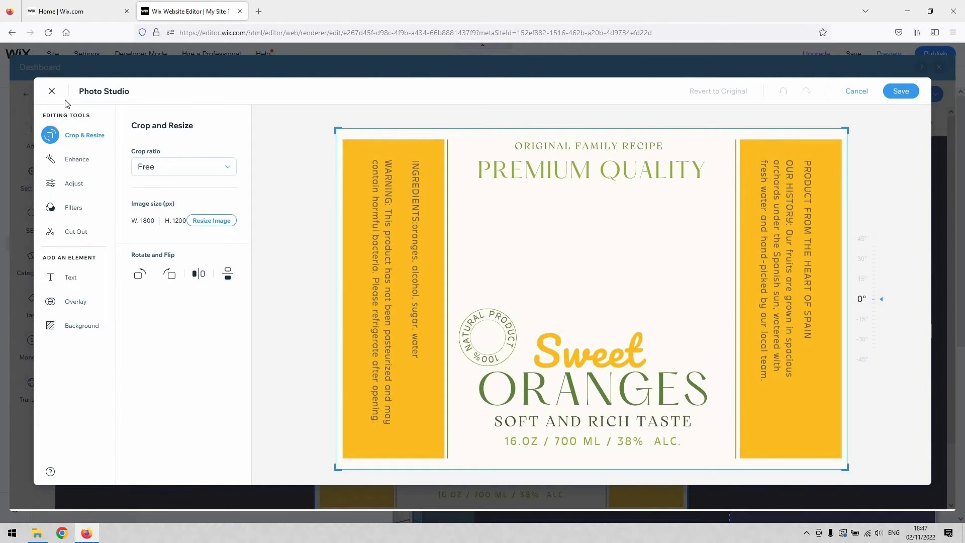
pyautogui.click(52, 93)
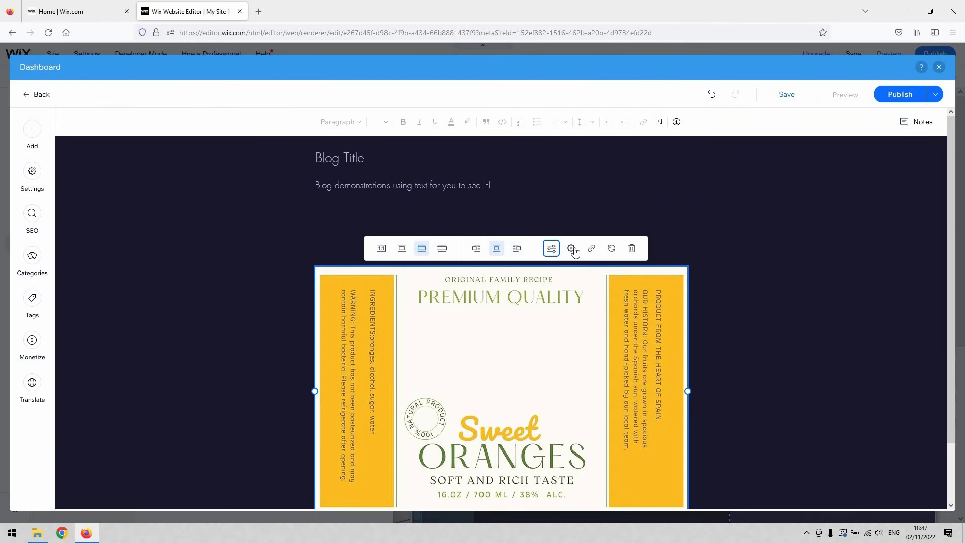
pyautogui.click(572, 250)
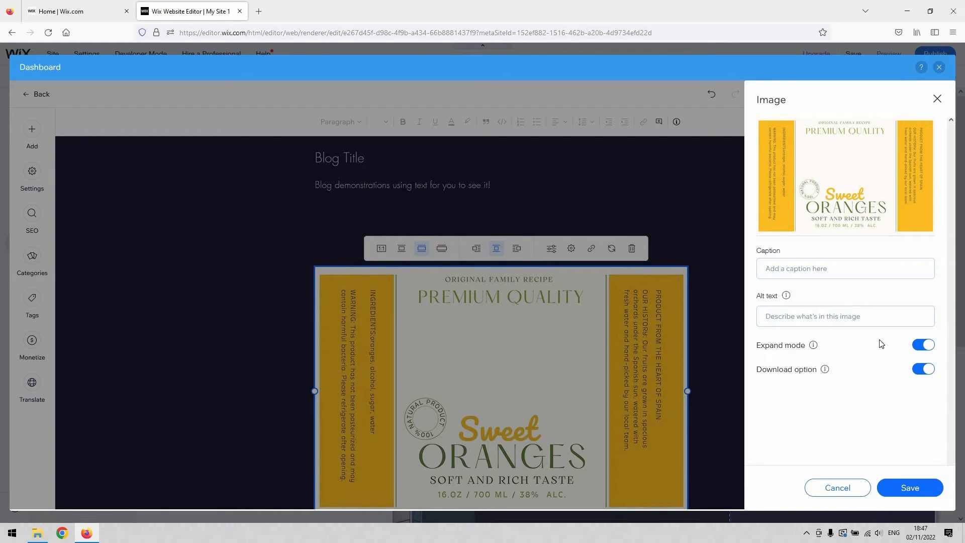
pyautogui.click(837, 489)
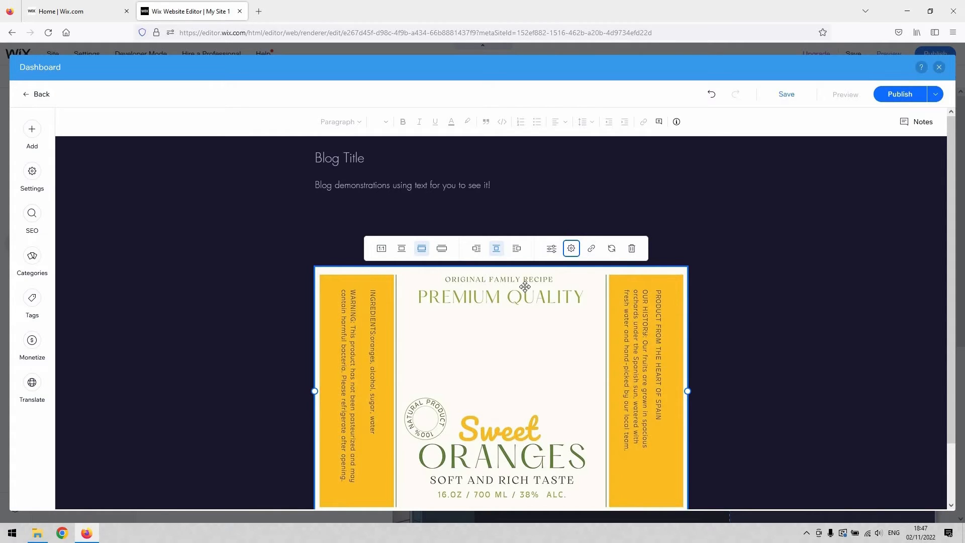
# Step: Review the post's SEO, category, tag, monetization and translation options, and the elements that can be added
pyautogui.scroll(-2, 753, 290)
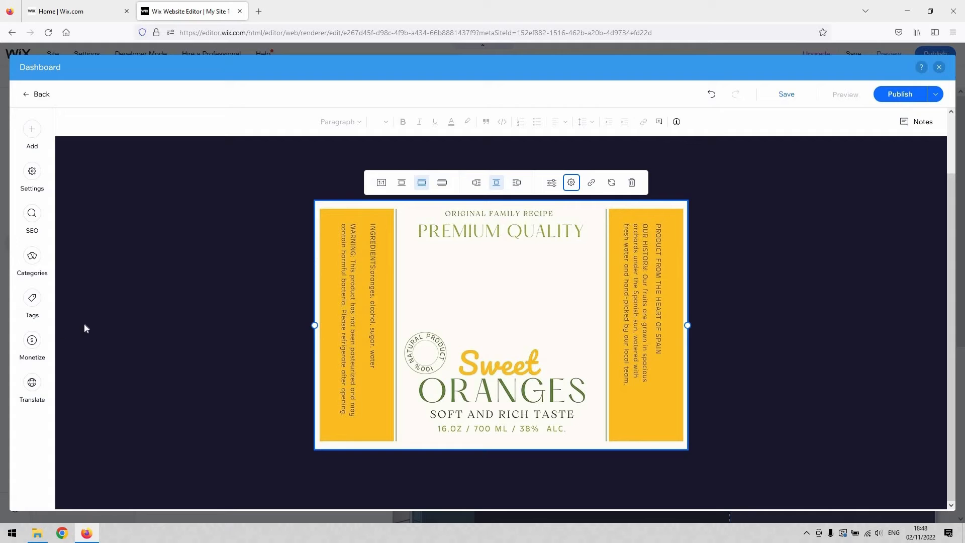
pyautogui.click(33, 217)
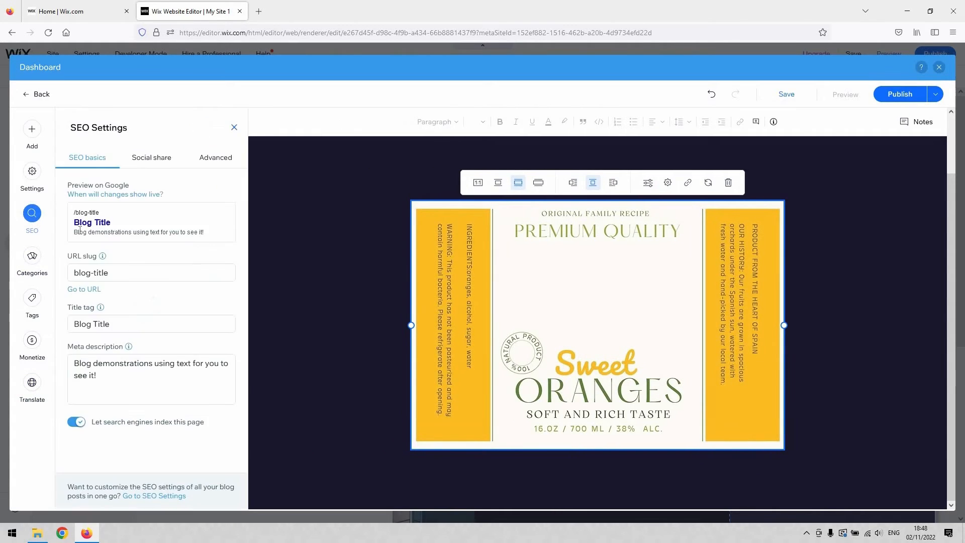
pyautogui.click(33, 257)
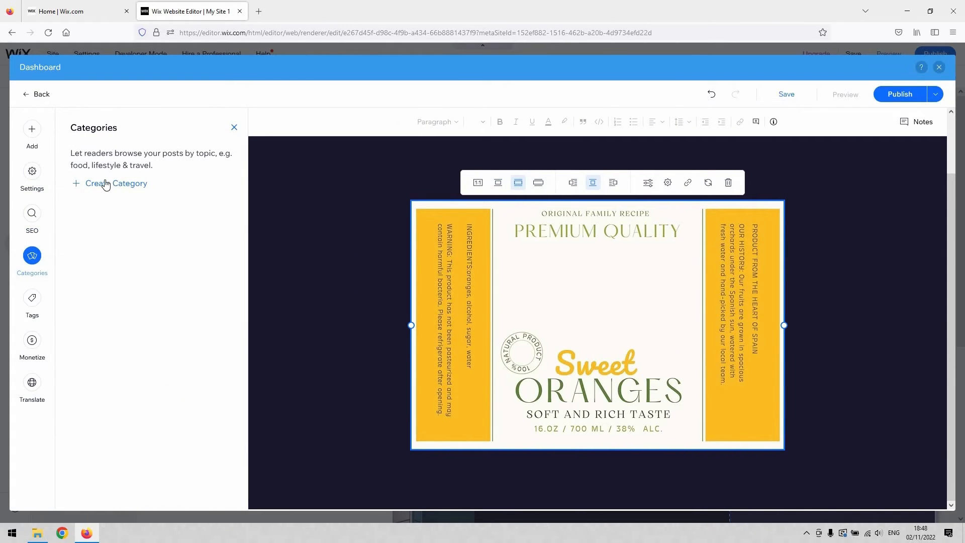
pyautogui.click(104, 183)
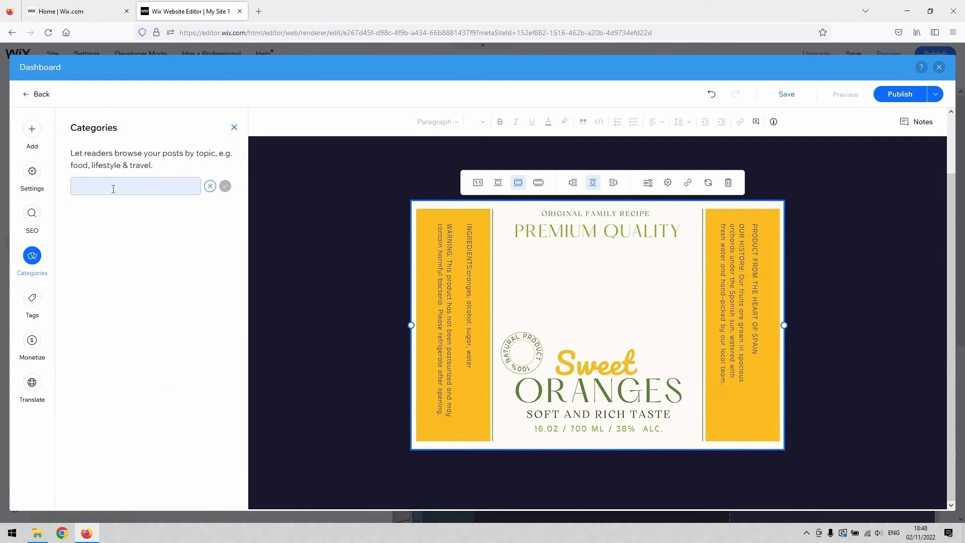
pyautogui.click(33, 298)
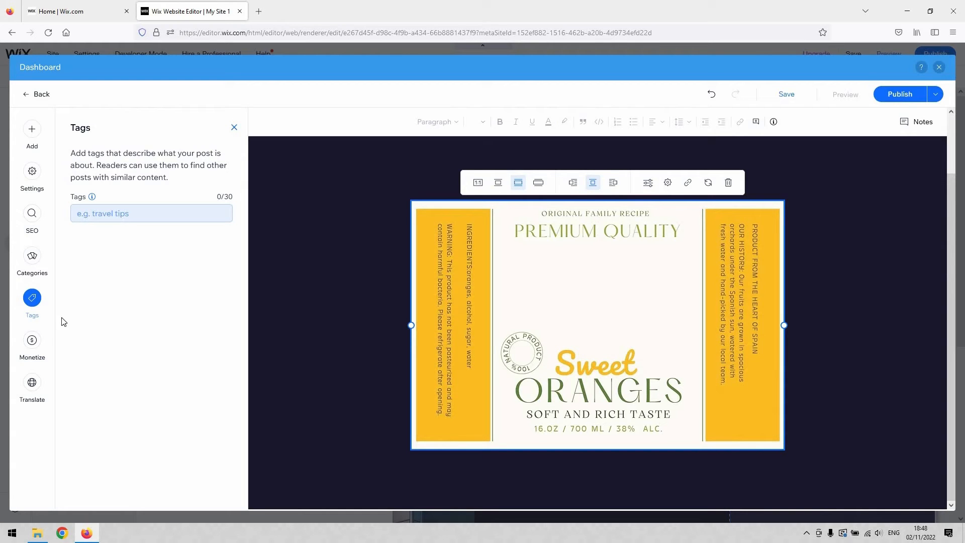
pyautogui.click(32, 340)
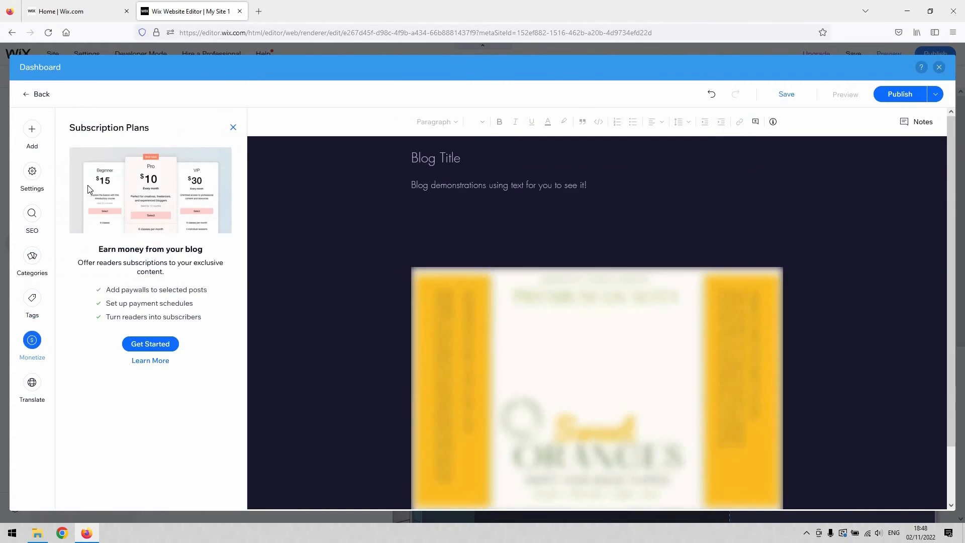
pyautogui.click(32, 397)
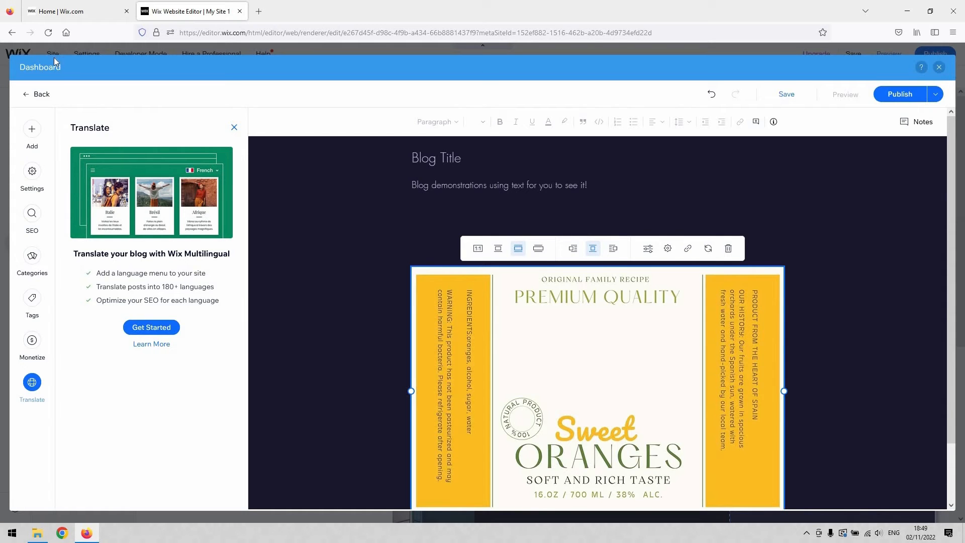
pyautogui.click(32, 133)
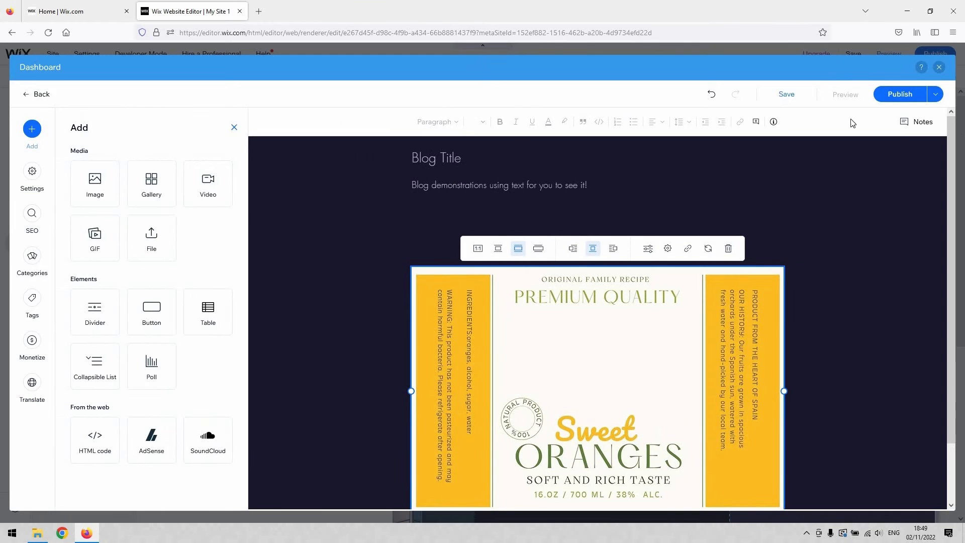
# Step: Publish the blog post and go on to the site editor
pyautogui.click(928, 95)
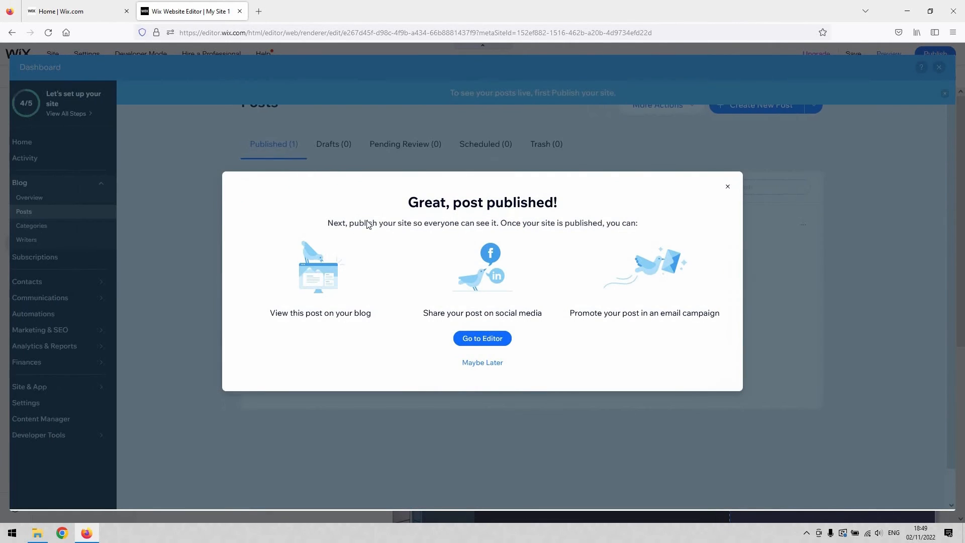
pyautogui.click(487, 342)
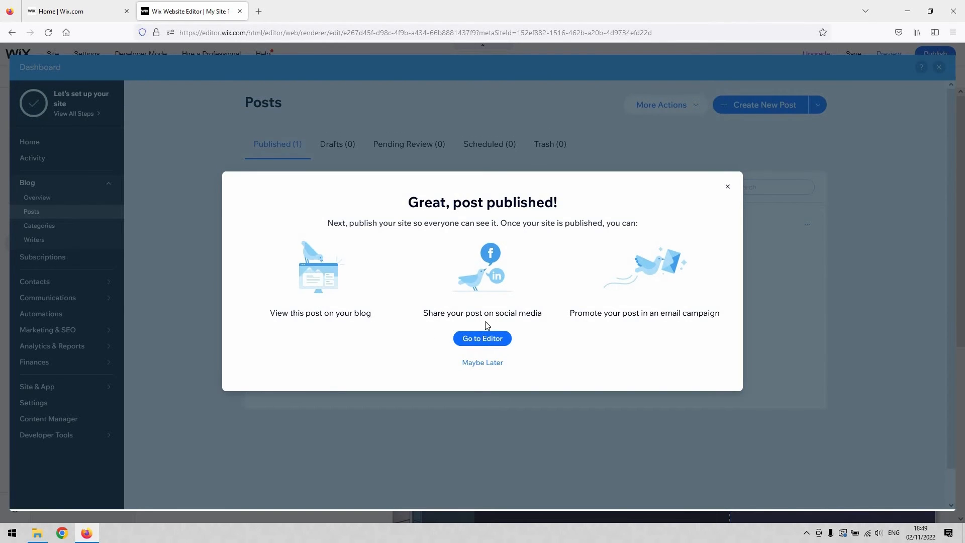
pyautogui.click(484, 338)
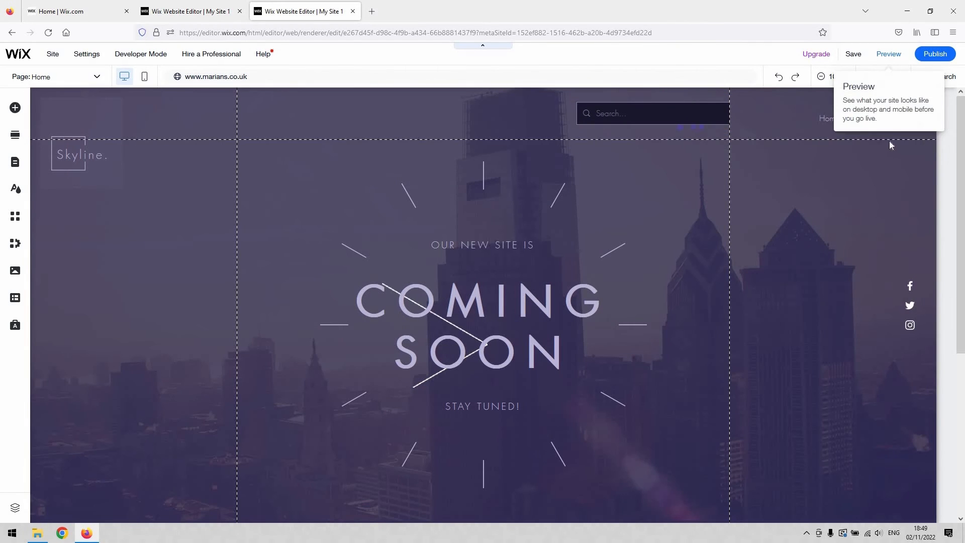
# Step: Preview the site, view the new post on the Blog page and open its options
pyautogui.click(889, 54)
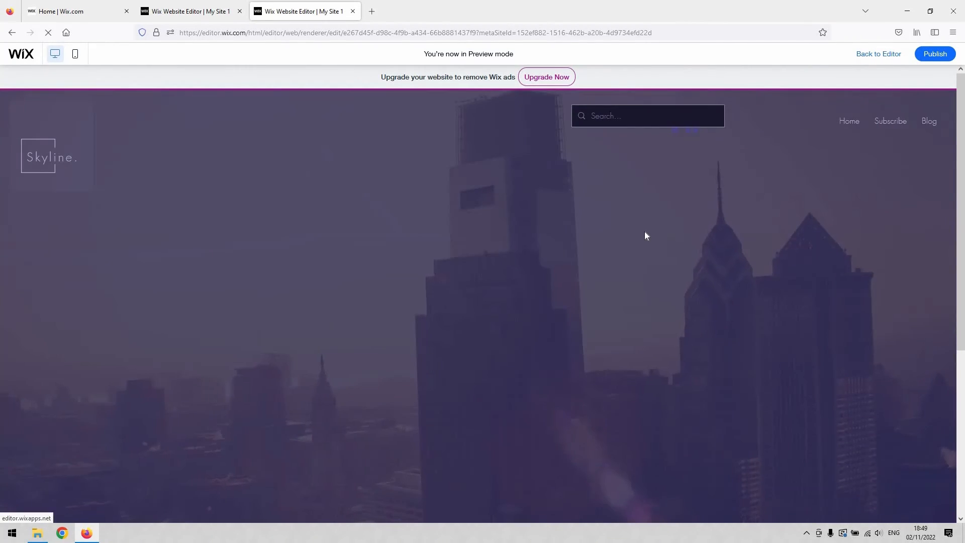
pyautogui.scroll(-2, 643, 231)
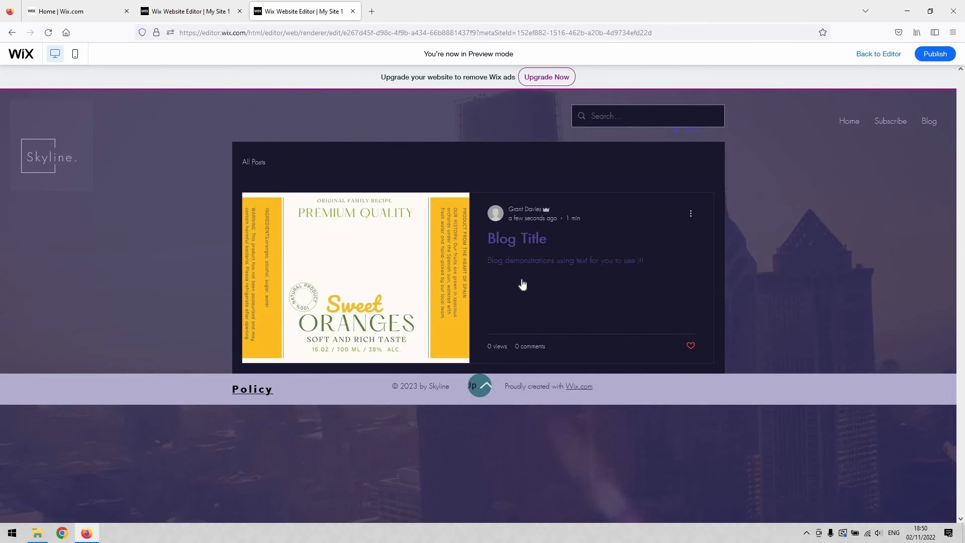
pyautogui.click(690, 213)
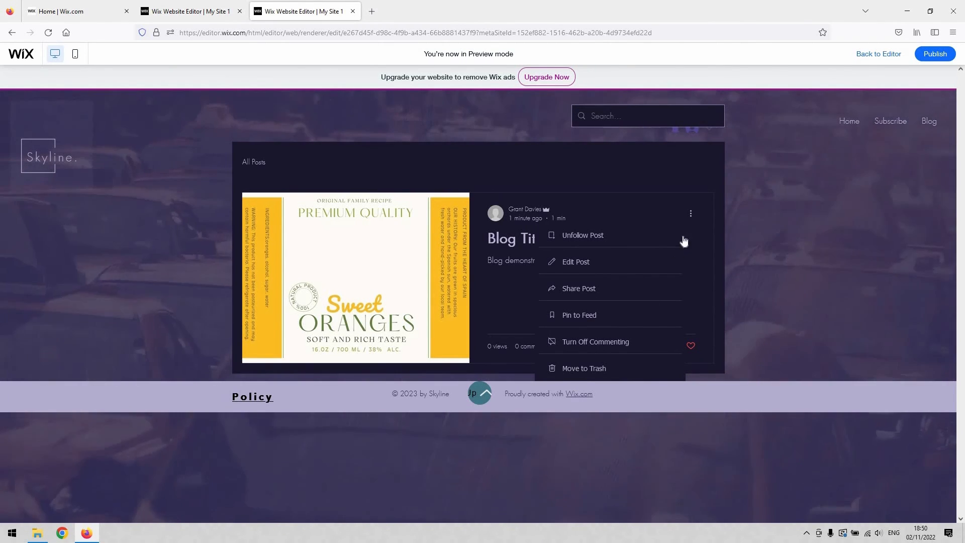
# Step: Close the post's options, return to the site dashboard, reload it and open the list of blog posts
pyautogui.click(692, 216)
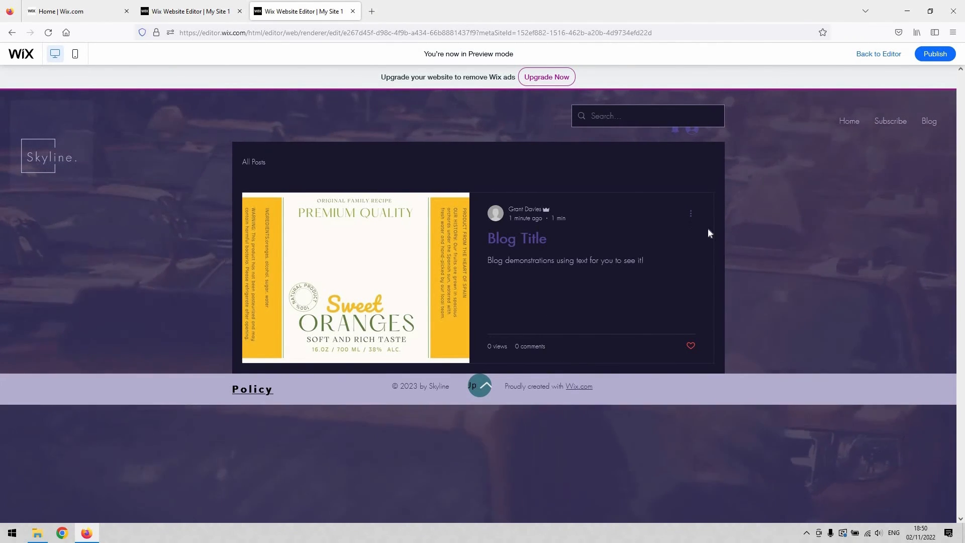
pyautogui.click(208, 6)
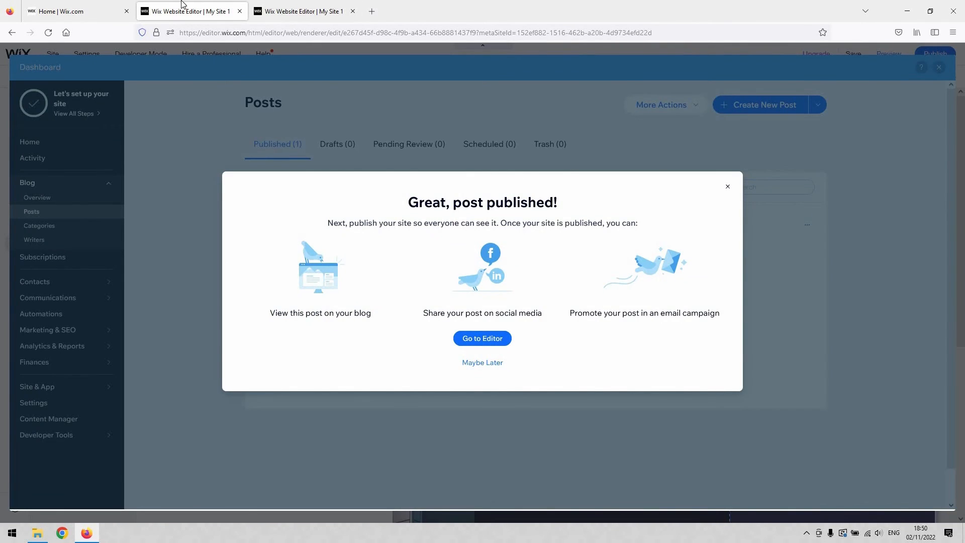
pyautogui.click(76, 6)
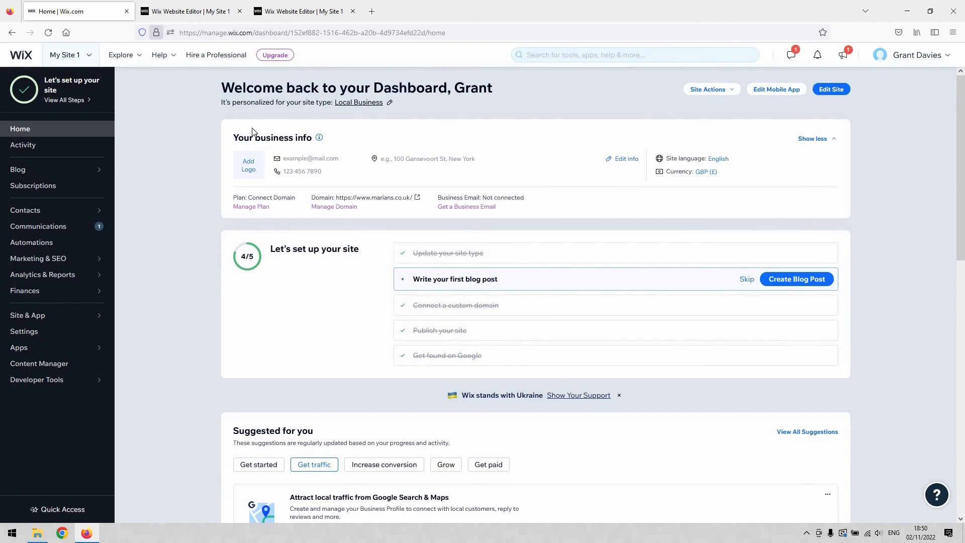
pyautogui.click(48, 34)
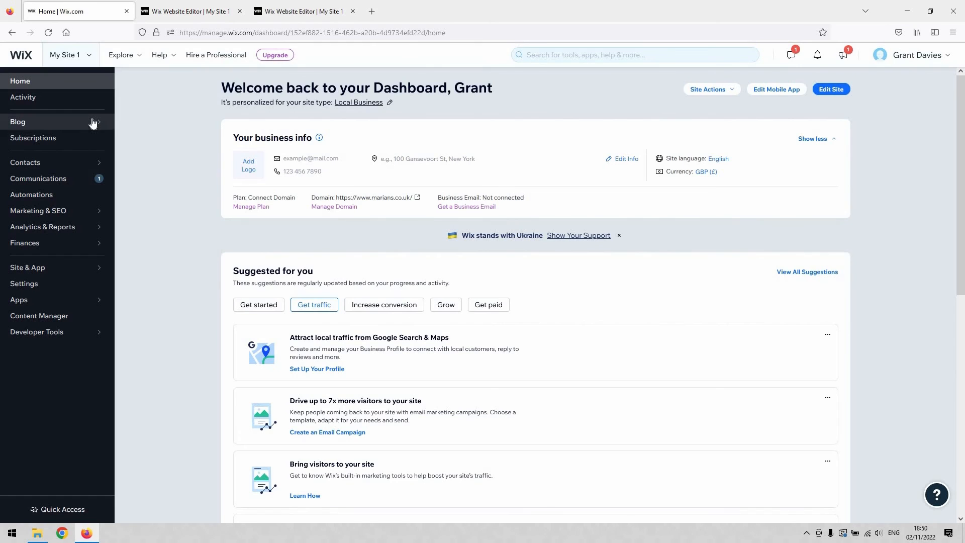
pyautogui.moveTo(93, 123)
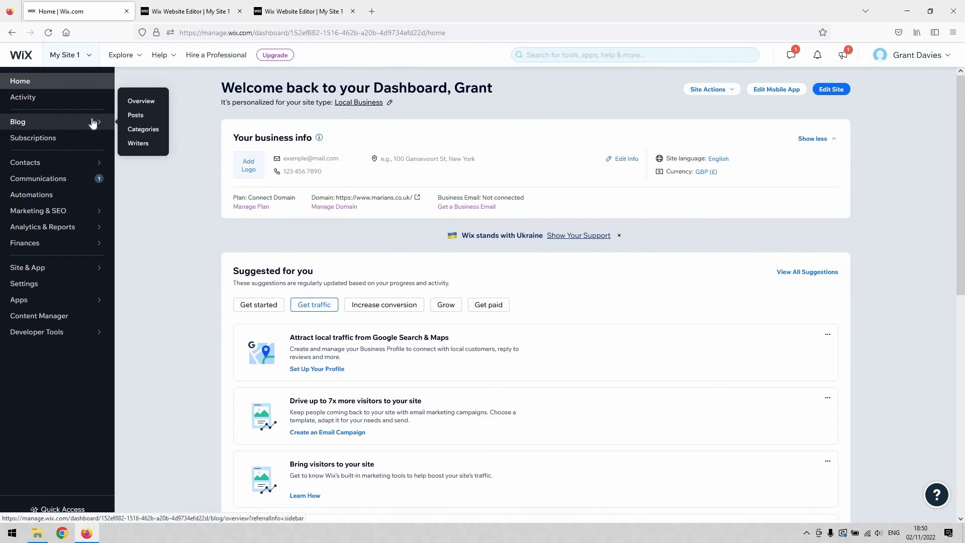
pyautogui.click(144, 116)
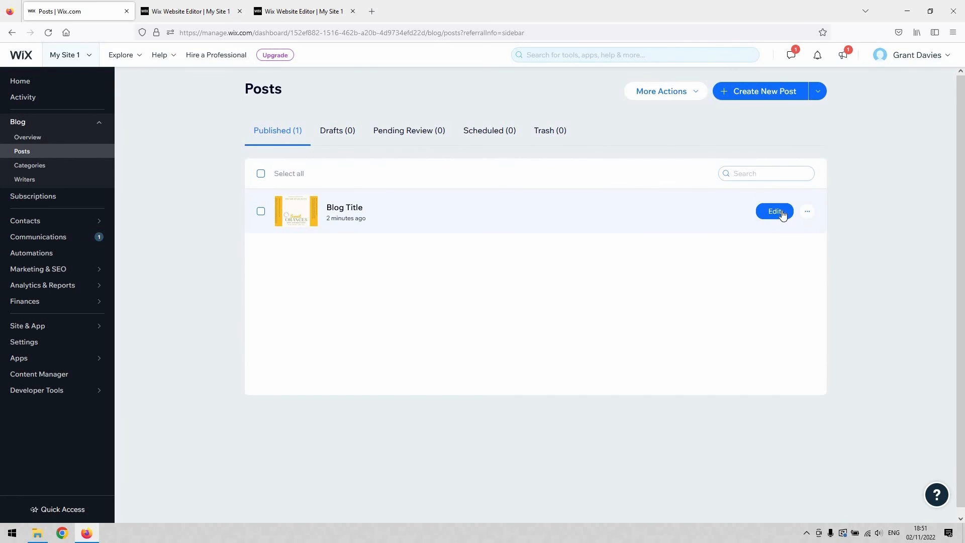
# Step: Review the published post's additional options and the blog settings, then return to the posts list without saving changes
pyautogui.click(807, 212)
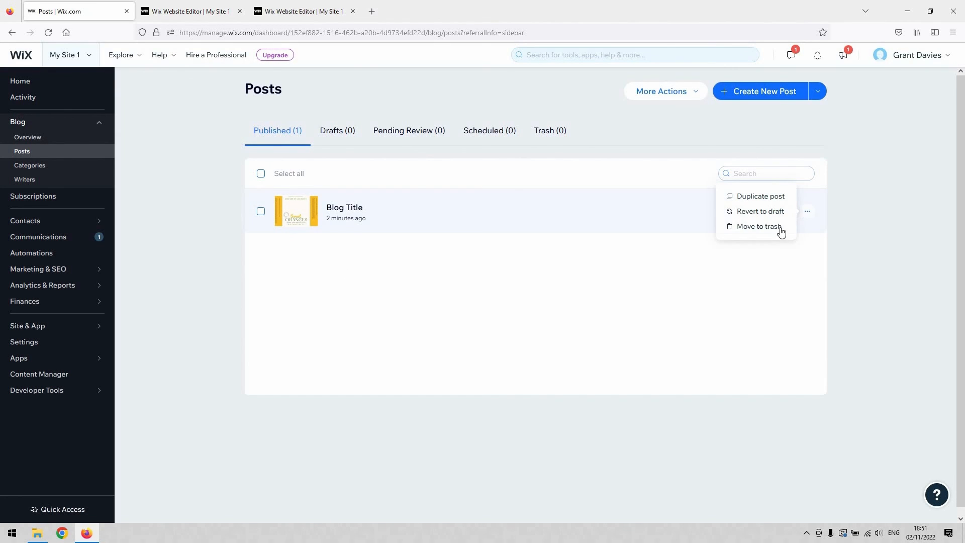
pyautogui.click(693, 94)
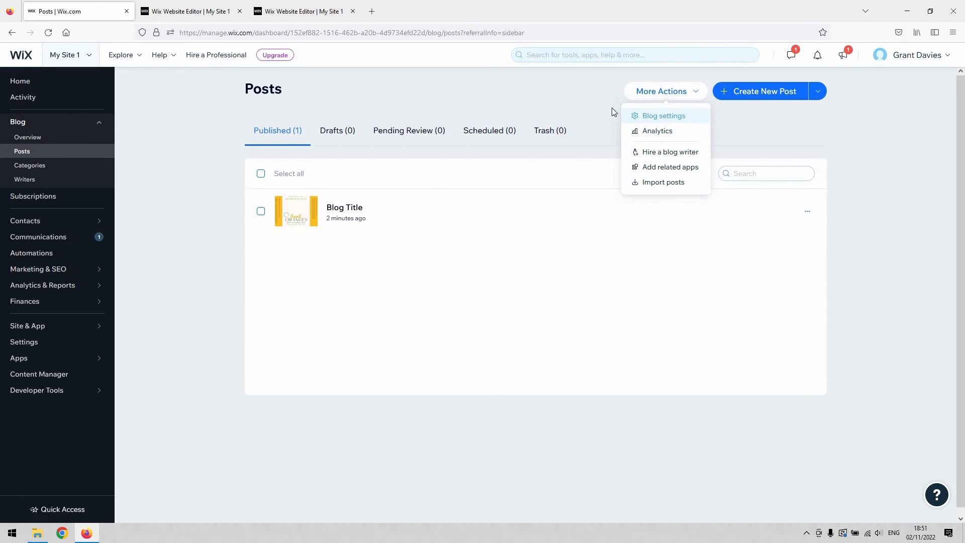
pyautogui.click(653, 116)
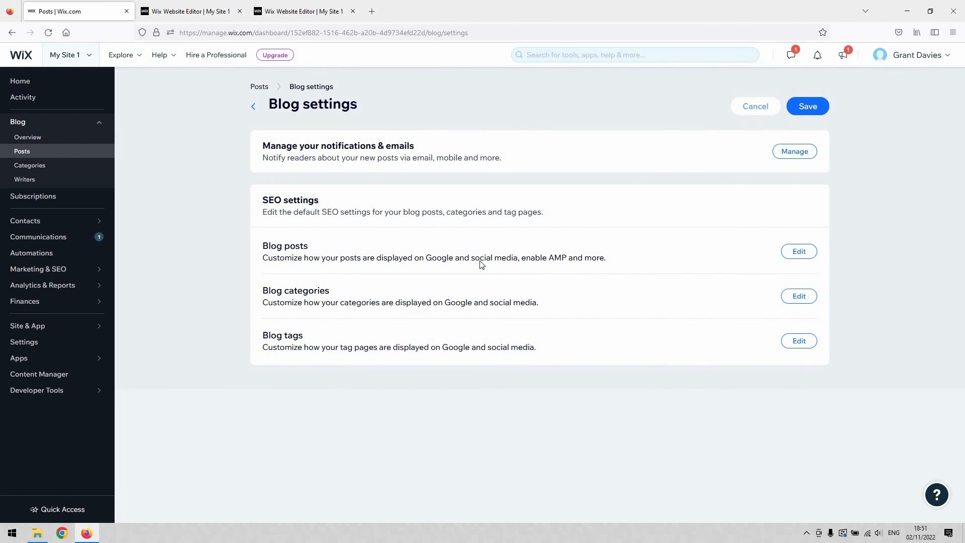
pyautogui.click(757, 107)
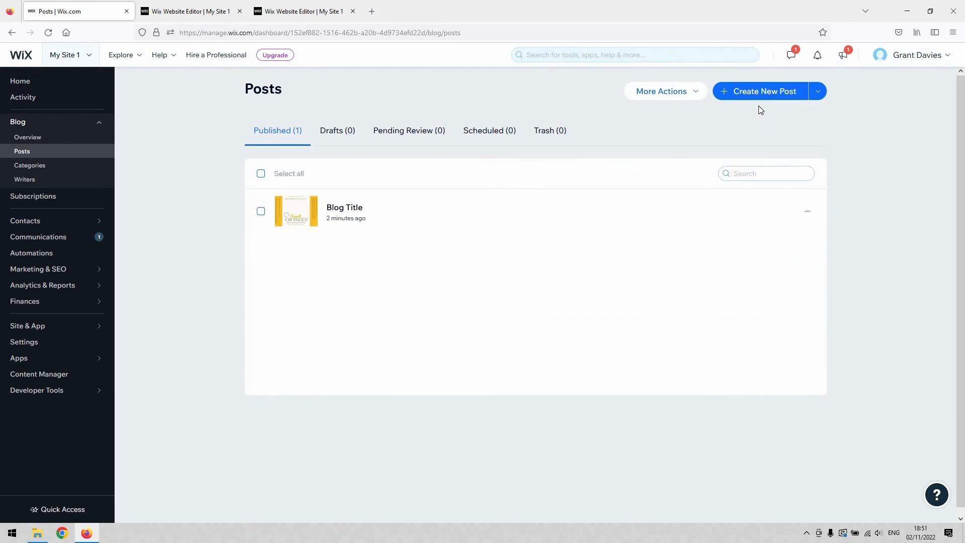